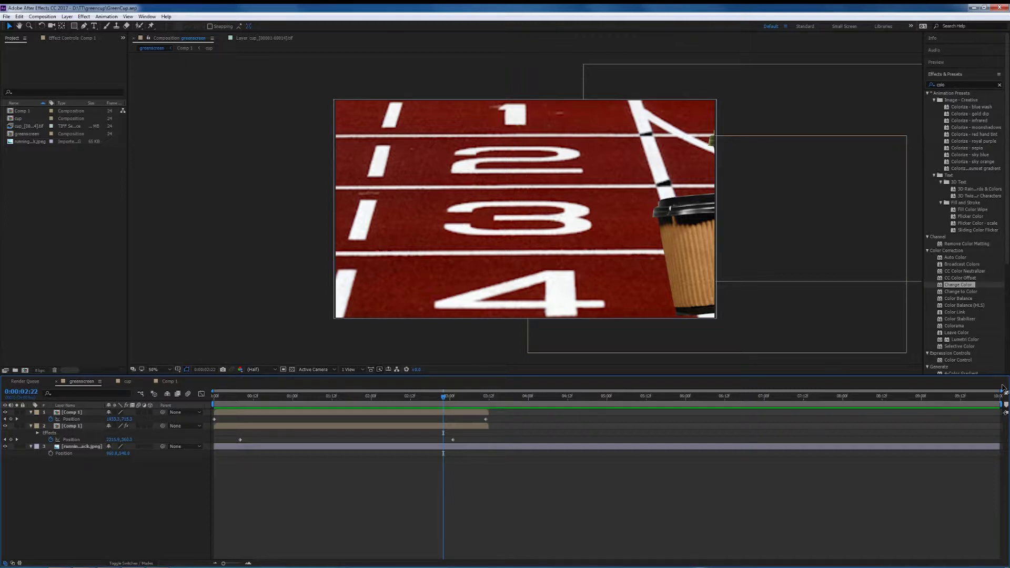
Step: Shorten the greenscreen composition's work area so it ends at 0:00:03:12, where the Comp 1 layers finish
click(488, 405)
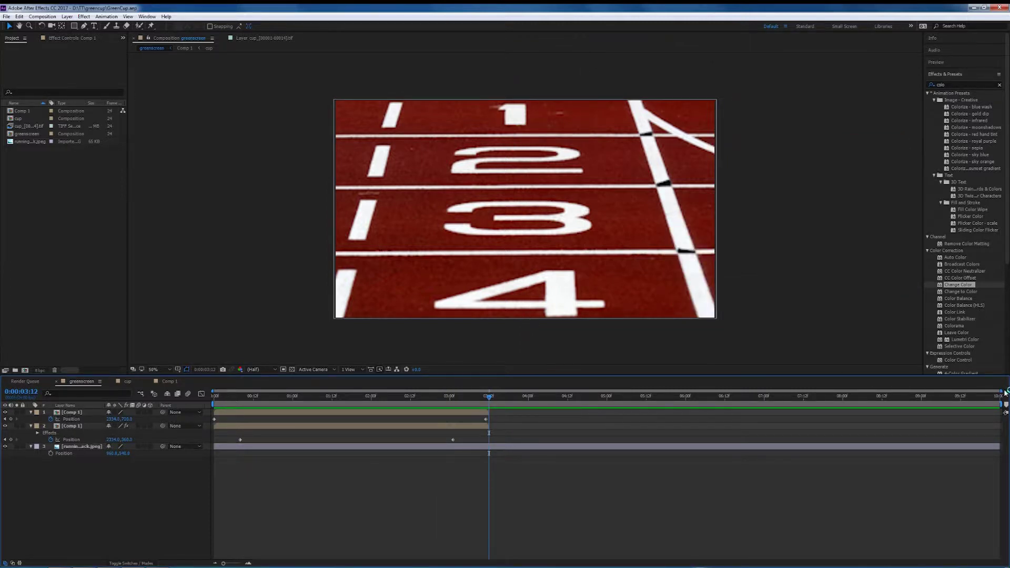
drag(1002, 391, 680, 393)
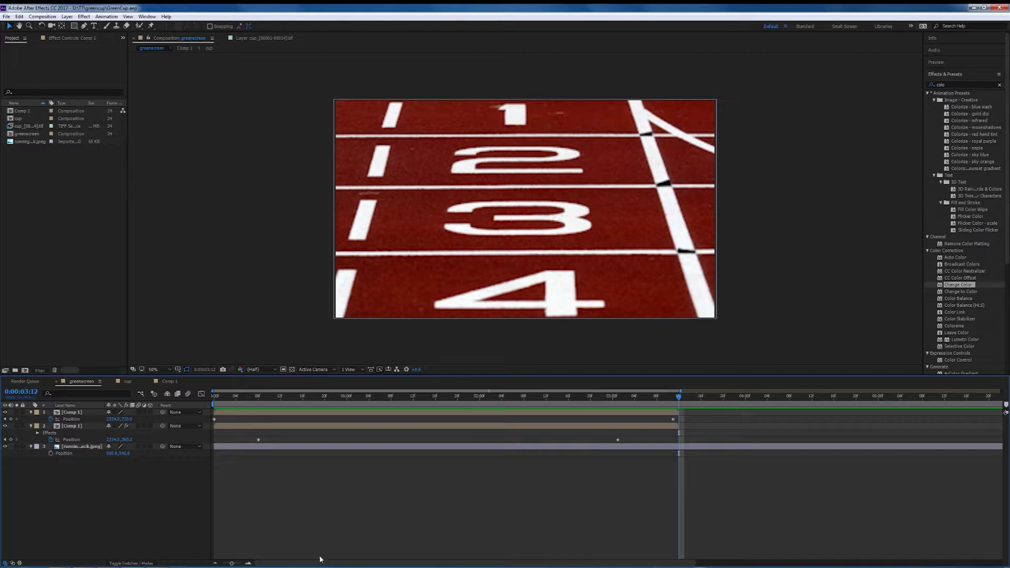
drag(320, 557, 627, 559)
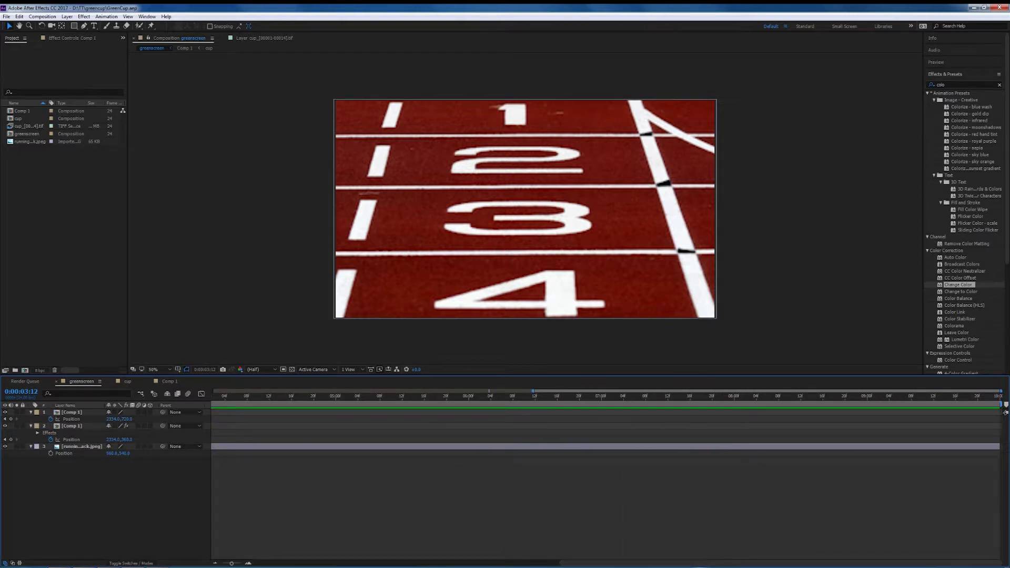
drag(1000, 412, 293, 413)
drag(620, 562, 484, 562)
mouse_move(533, 404)
mouse_down()
mouse_move(383, 404)
mouse_move(413, 392)
mouse_move(244, 399)
mouse_up()
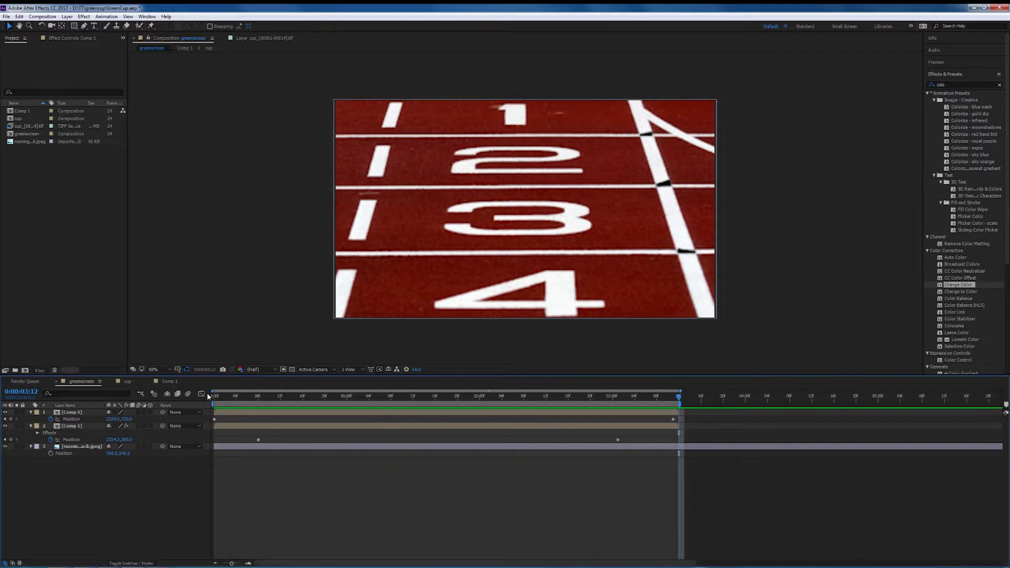
Step: Add the greenscreen composition to the render queue for export
click(6, 16)
mouse_move(41, 157)
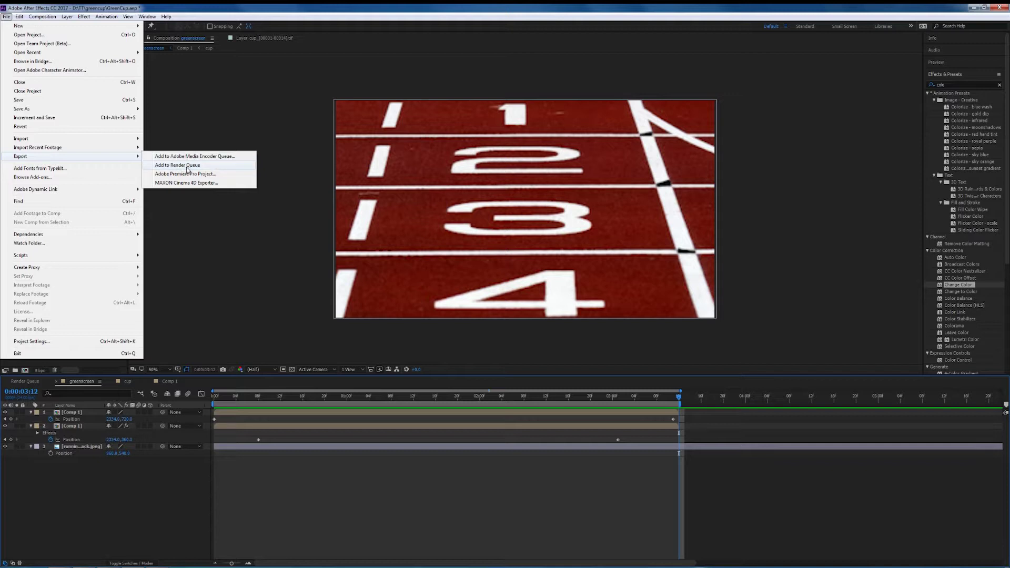
click(189, 165)
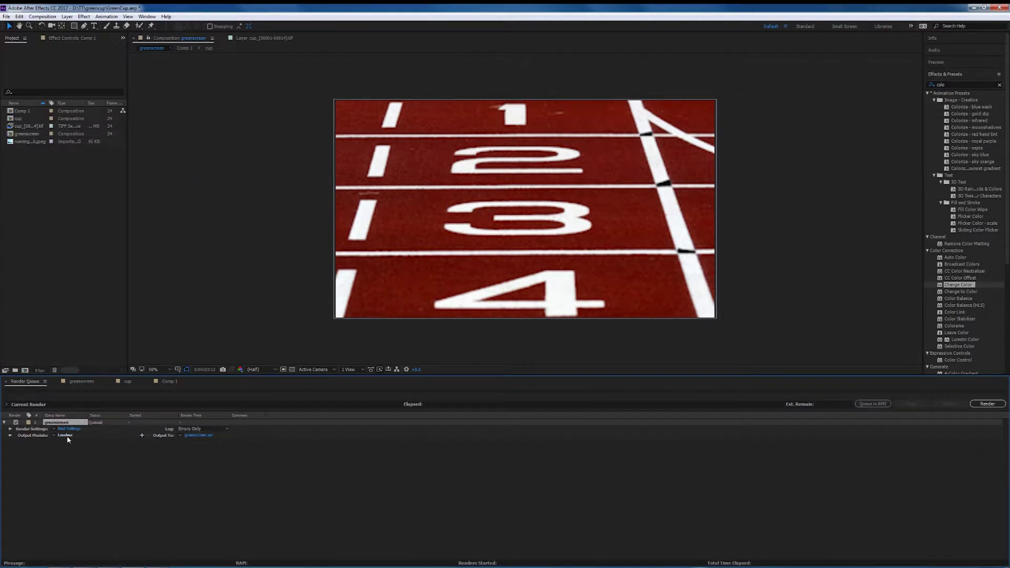
Step: Set the queued item's output module to QuickTime format with the H.264 video codec
click(69, 435)
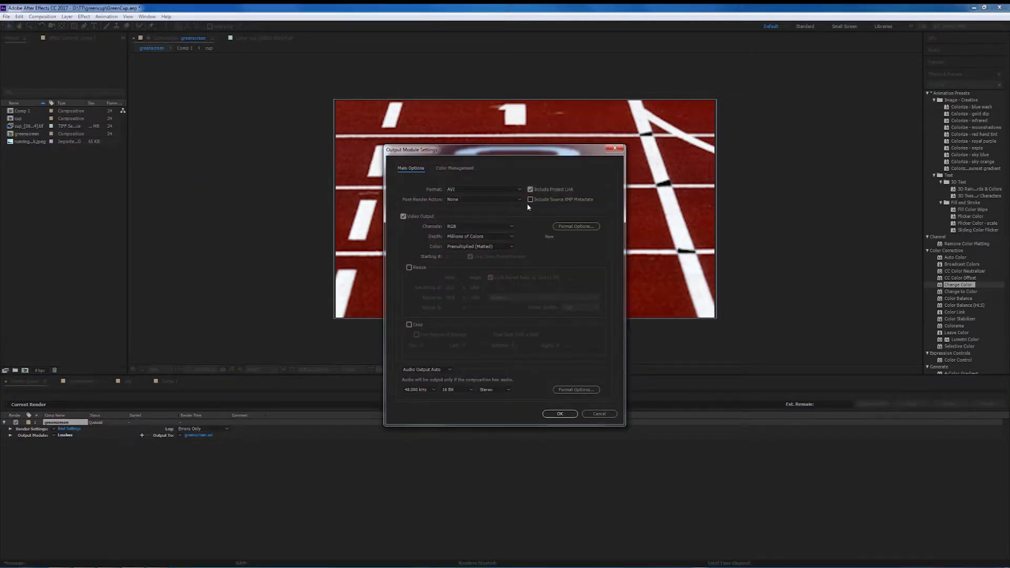
click(519, 191)
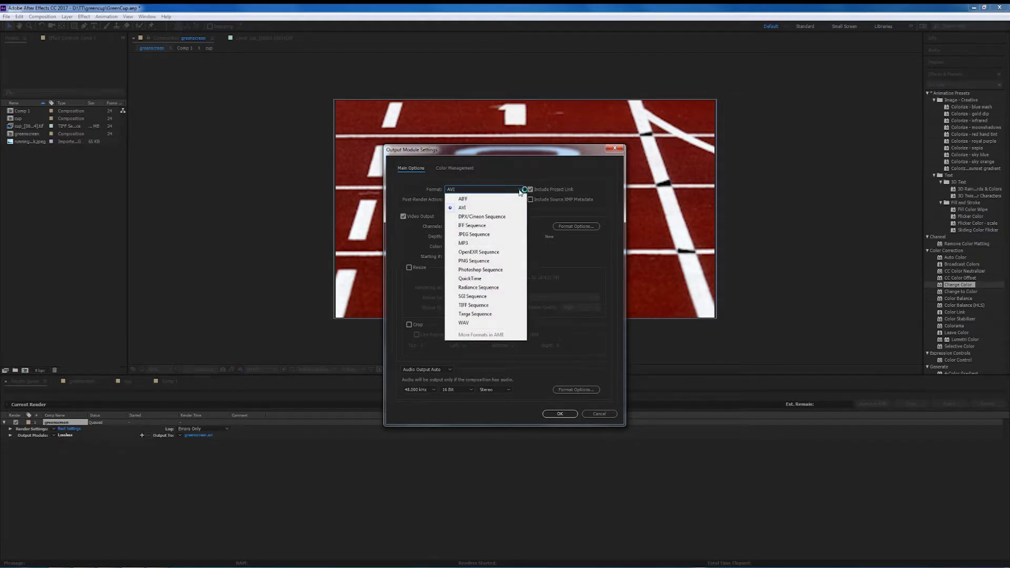
click(479, 279)
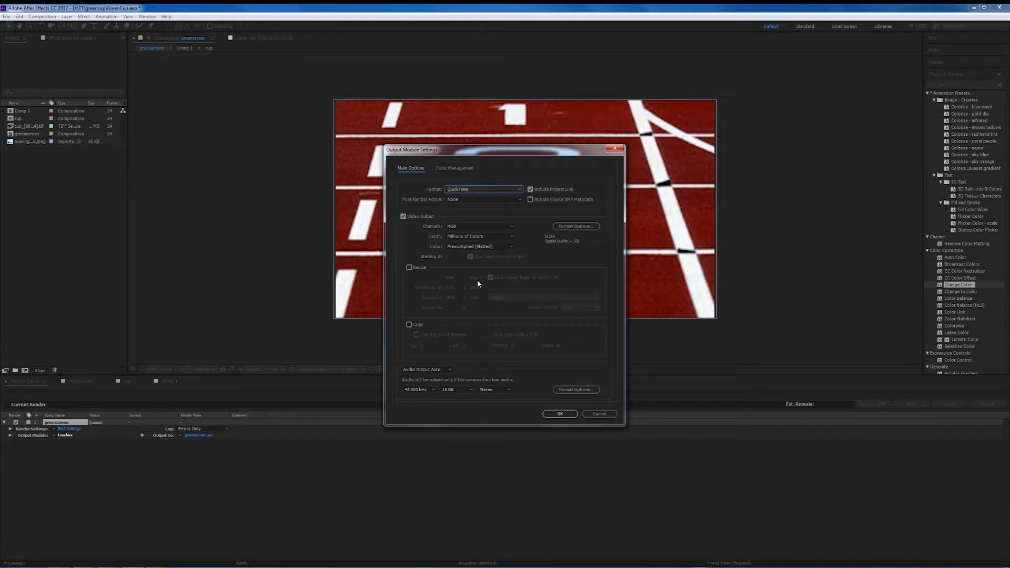
click(567, 226)
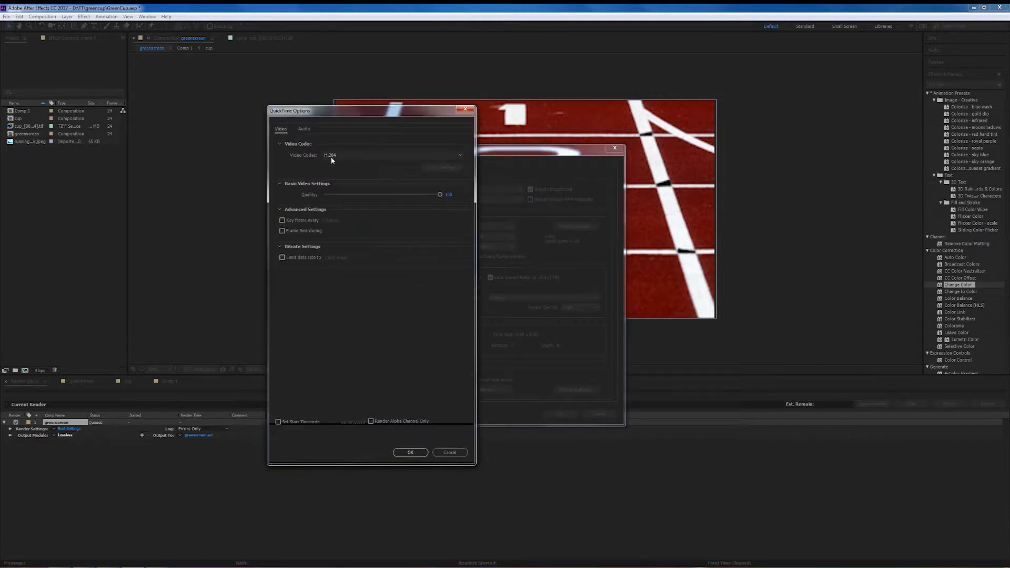
click(326, 158)
click(336, 164)
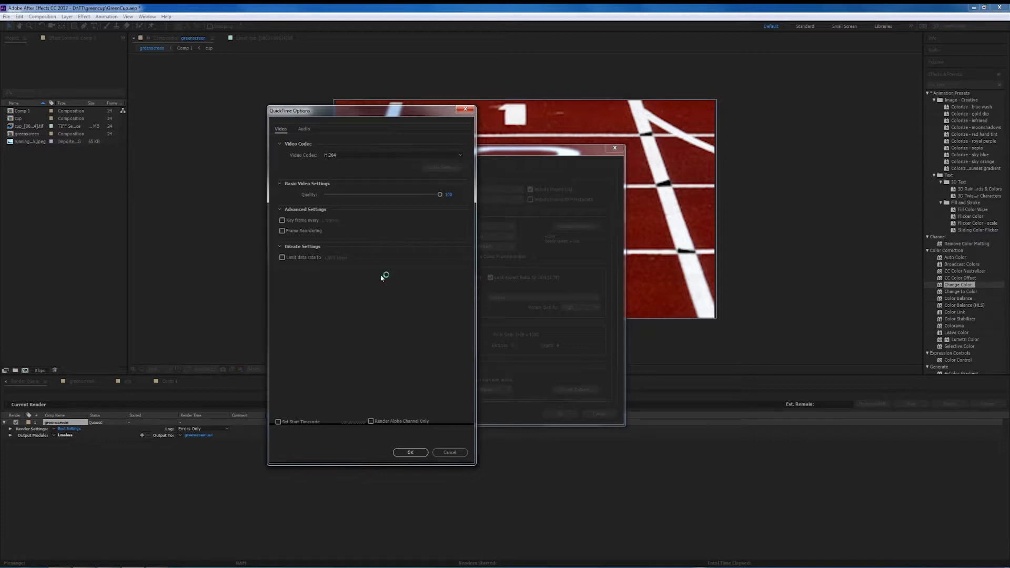
click(410, 453)
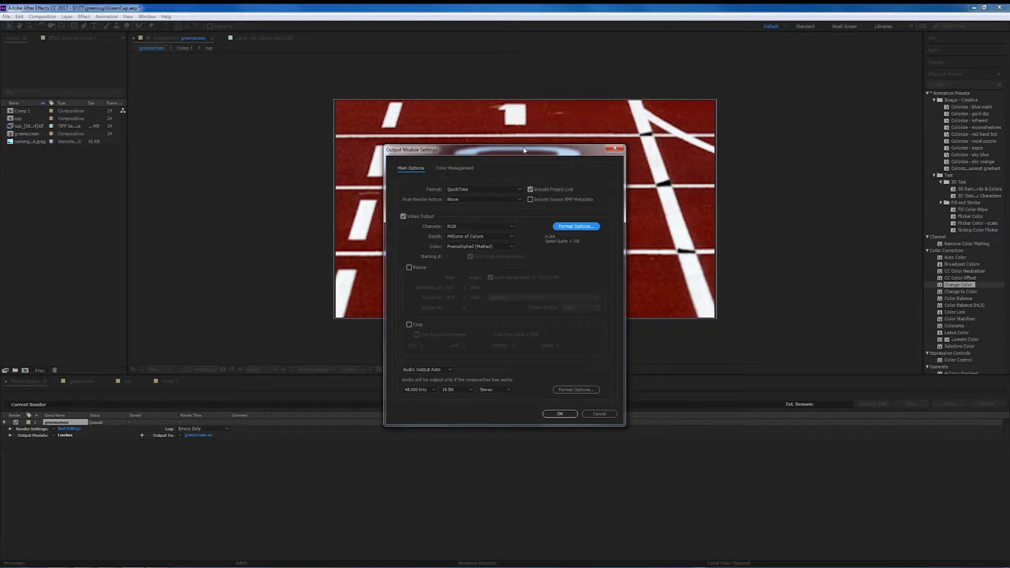
click(560, 413)
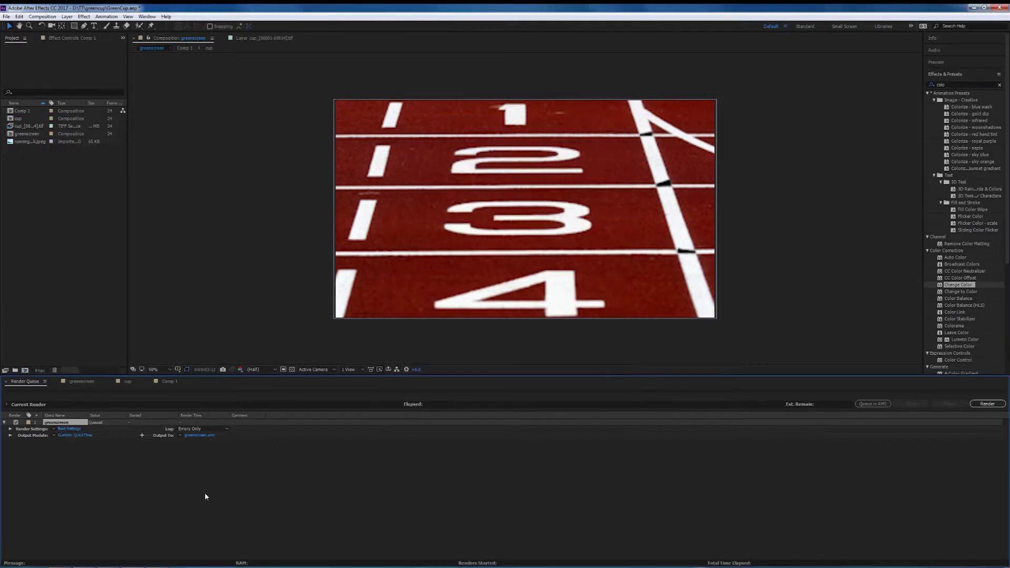
Step: Check the resolution choices in the render settings and confirm them with Best quality and Full resolution
click(74, 429)
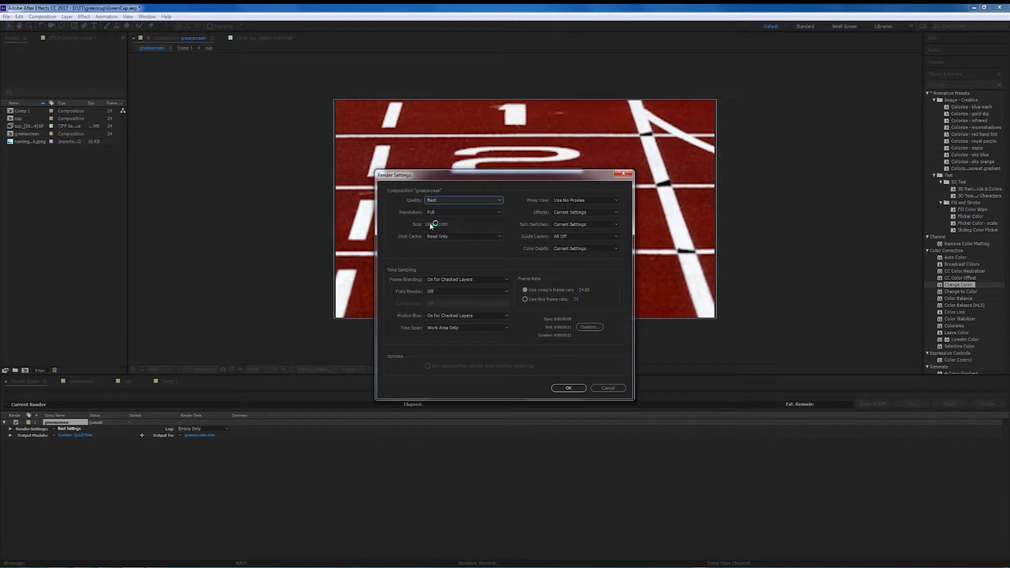
click(499, 212)
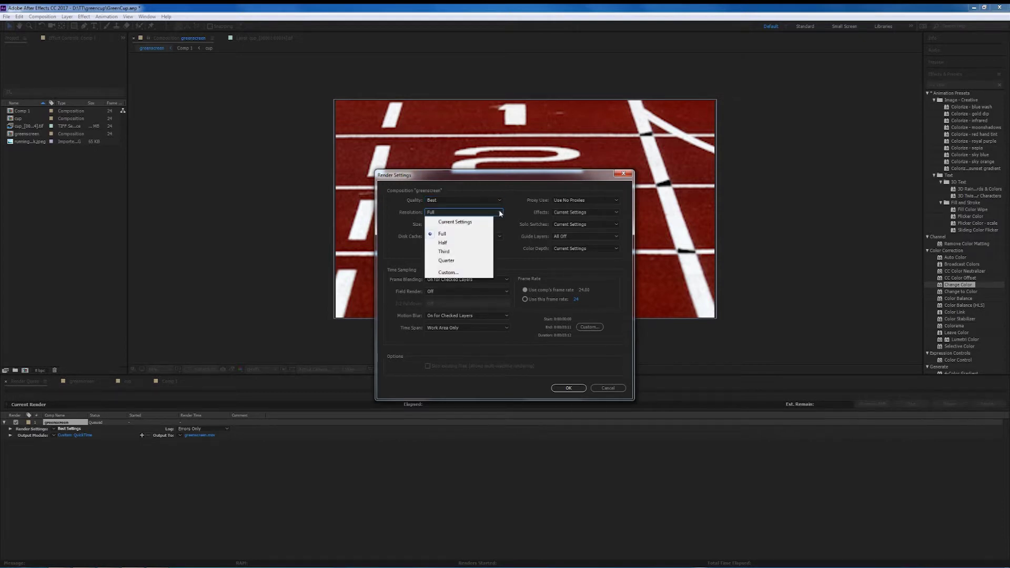
click(512, 206)
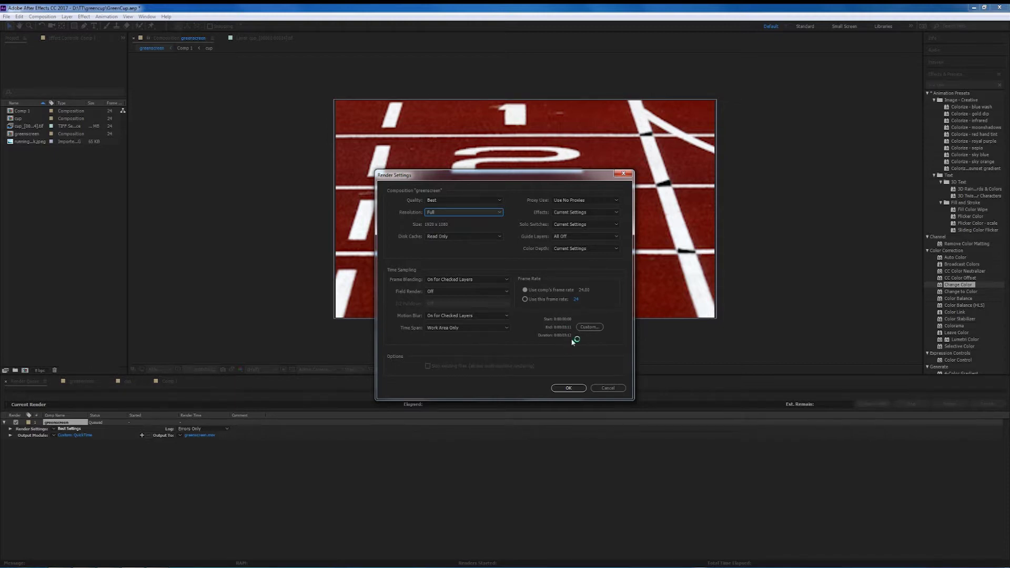
click(569, 389)
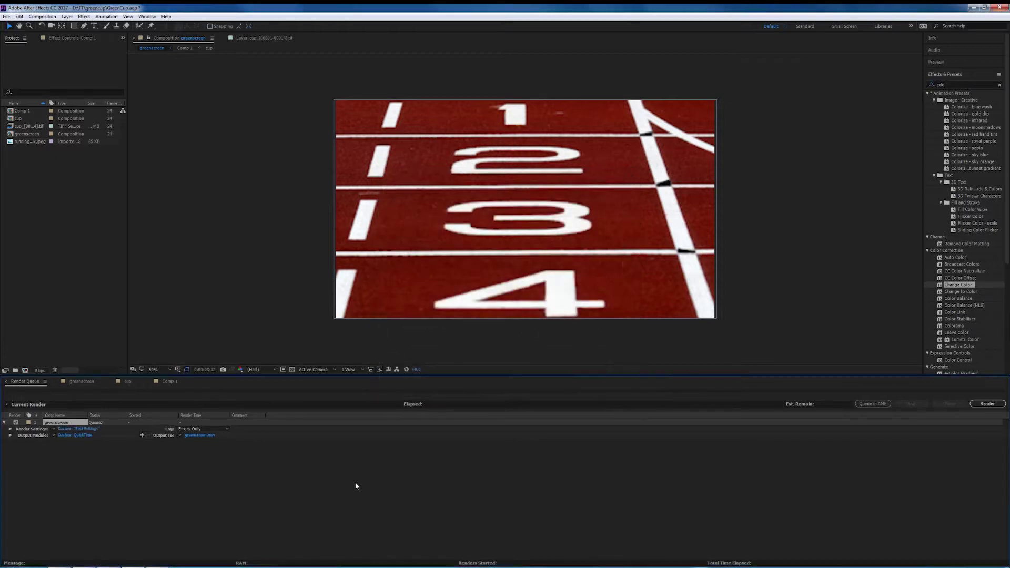
Step: Set the output file to greenscreen1 as a QuickTime movie in the greencup folder and render it
click(197, 435)
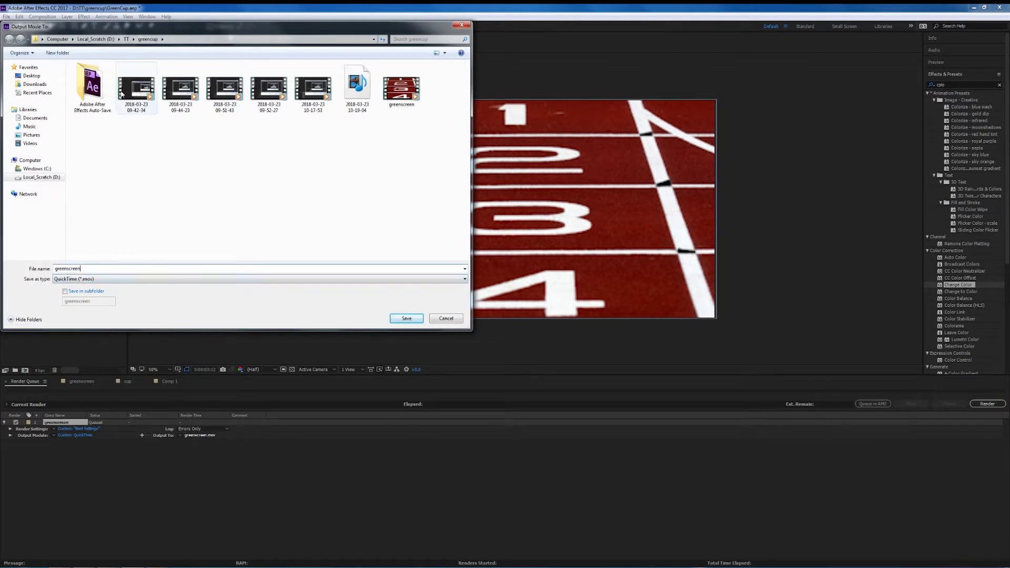
click(127, 40)
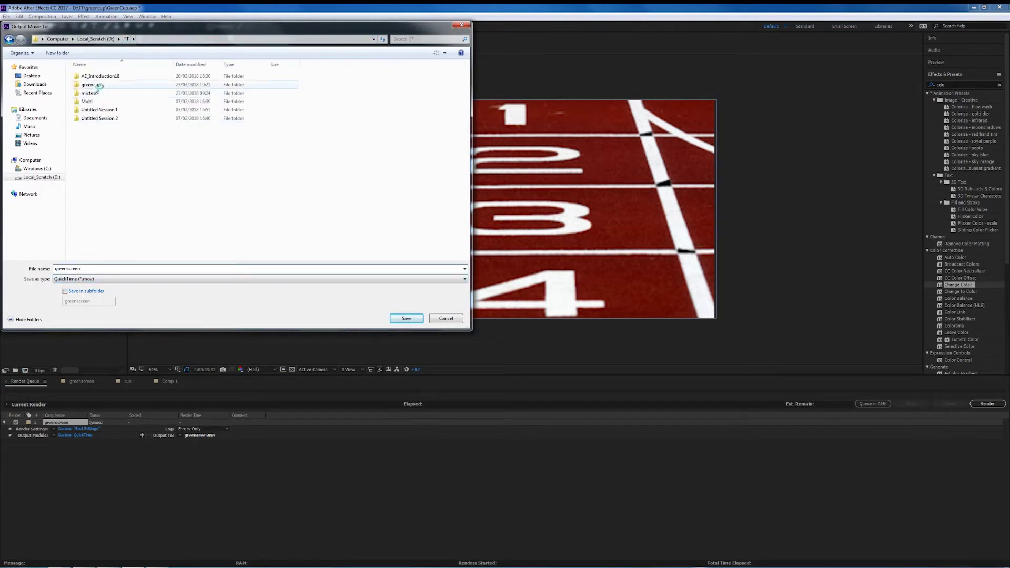
double_click(91, 85)
double_click(109, 269)
click(109, 269)
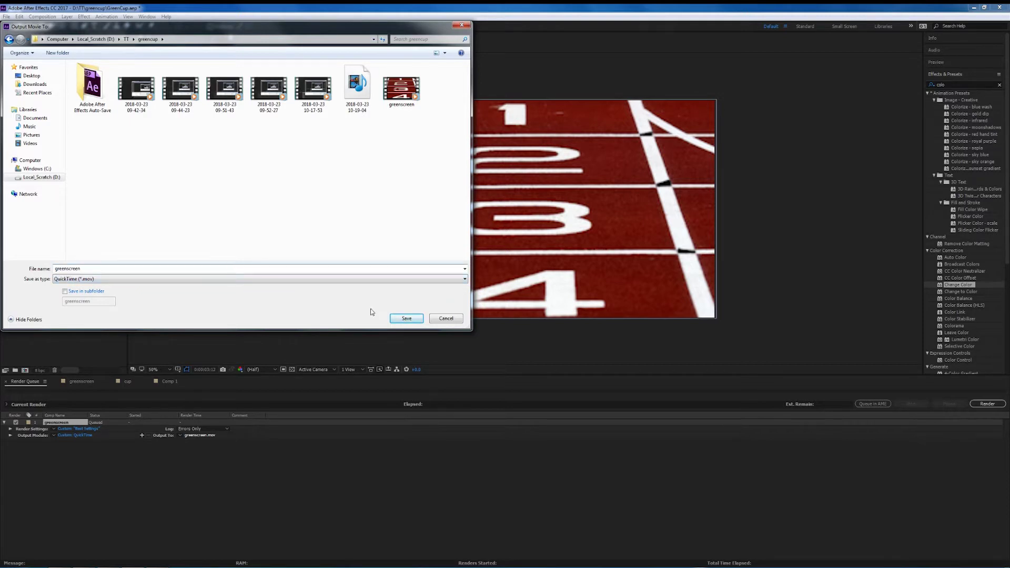
text(1)
click(407, 318)
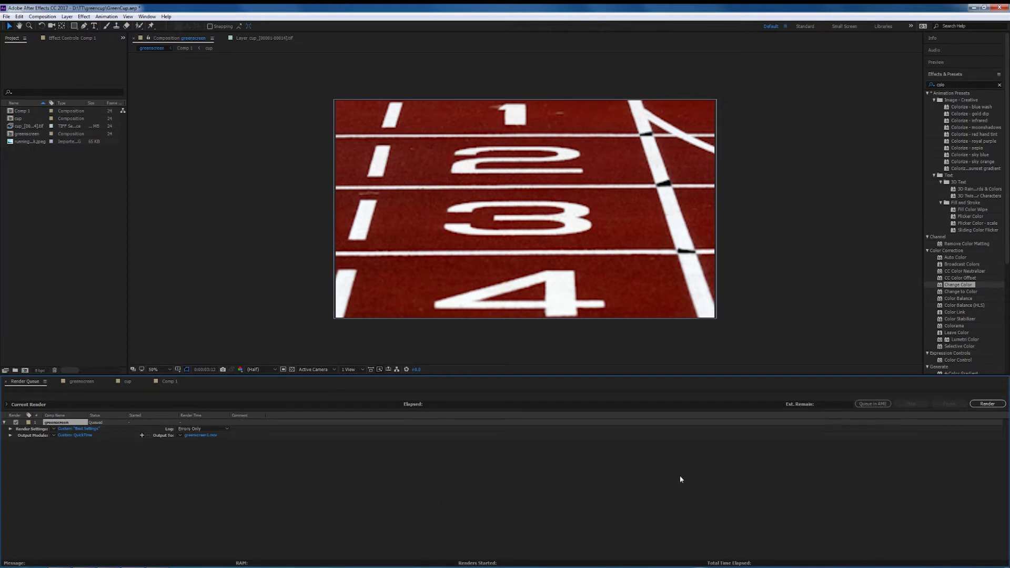
click(989, 404)
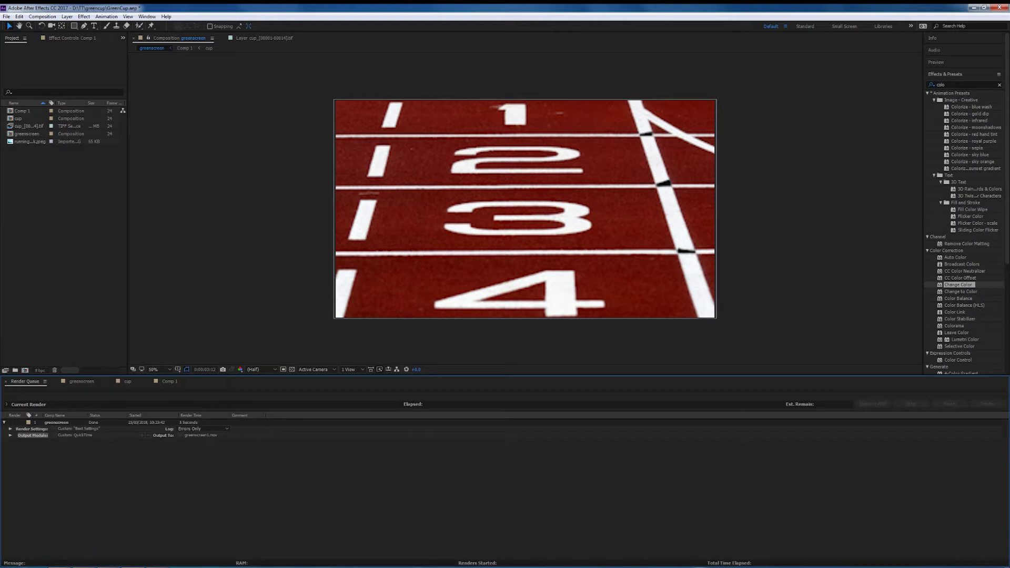
Step: Play the rendered greenscreen1 movie from the greencup folder in Windows Explorer and return to After Effects
mouse_move(84, 567)
click(61, 567)
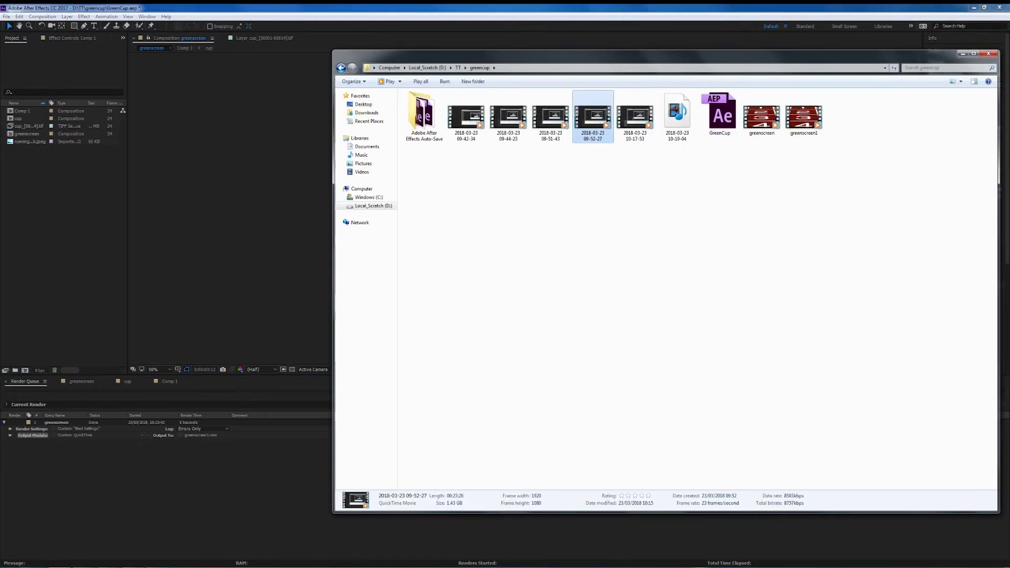
click(840, 143)
double_click(804, 116)
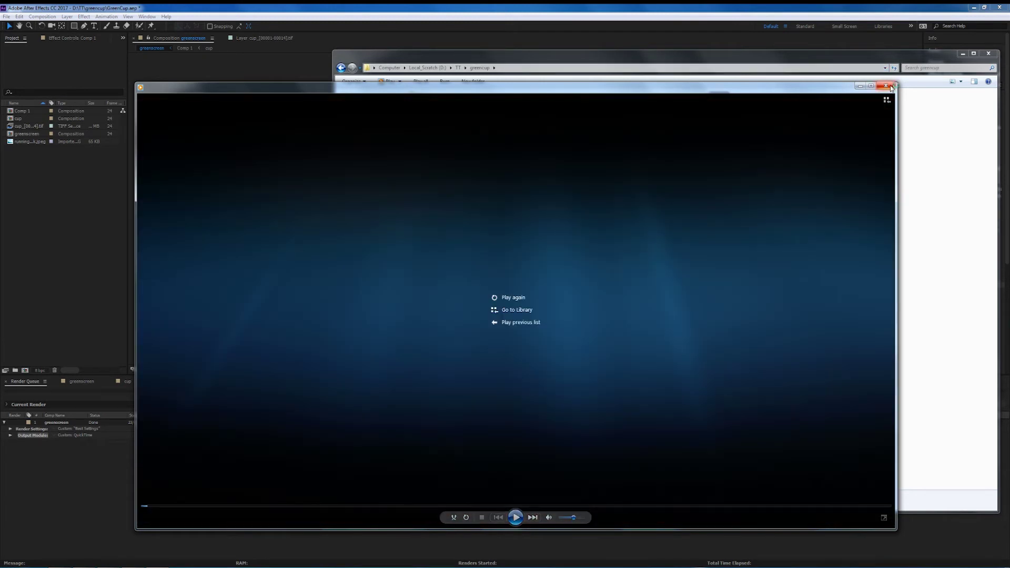
click(891, 86)
key(alt+Tab)
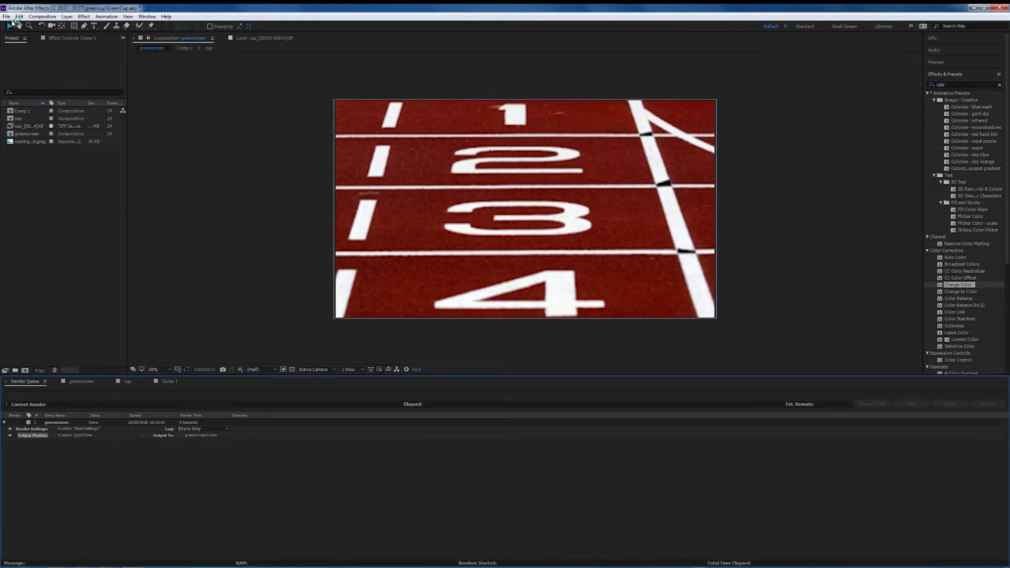
Step: Add the greenscreen composition to the render queue a second time
click(81, 381)
click(7, 16)
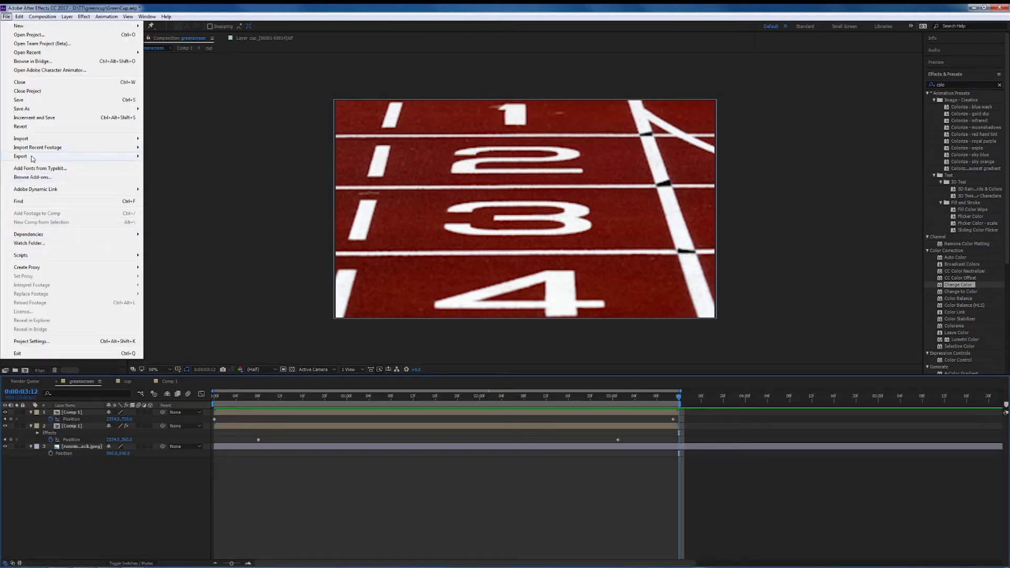
mouse_move(32, 156)
click(178, 165)
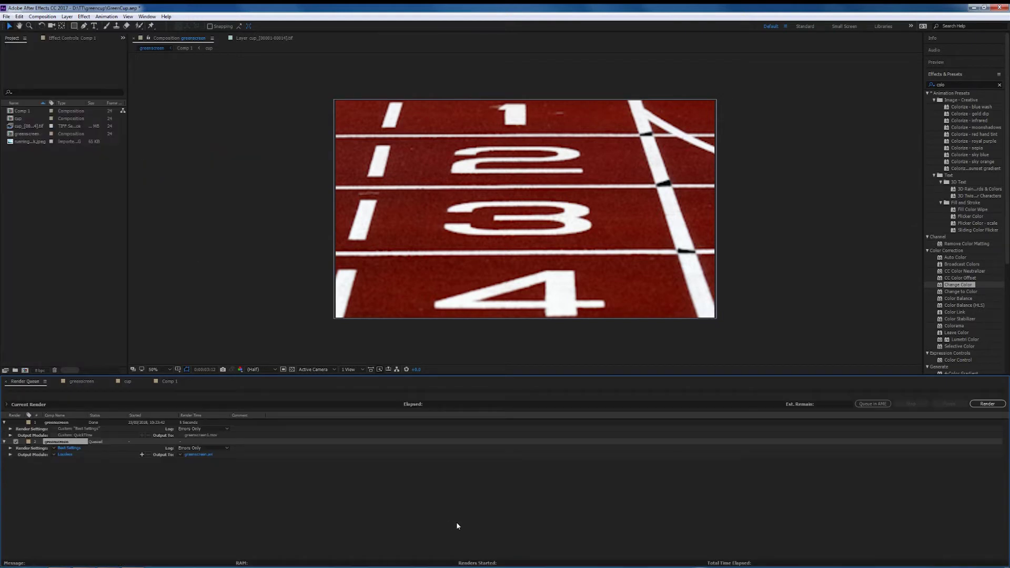
Step: Set the second queue item's output module to AVI format with the video codec None
click(64, 454)
click(469, 188)
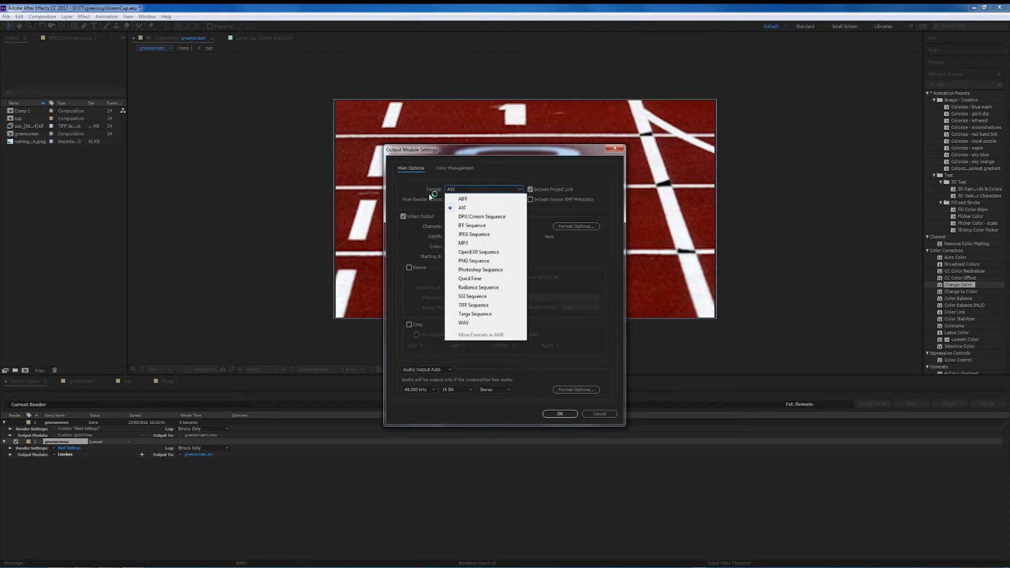
click(462, 208)
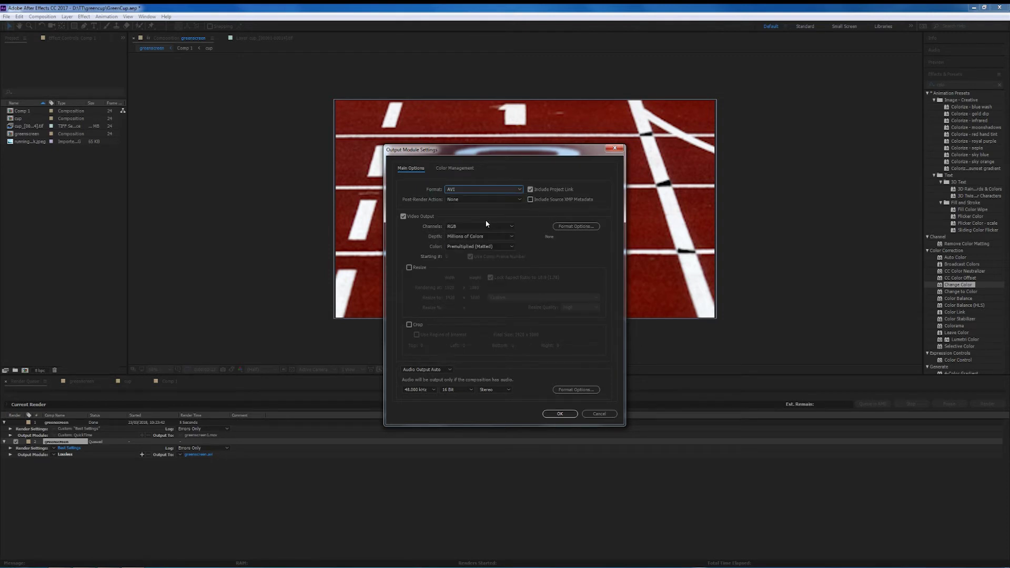
click(576, 227)
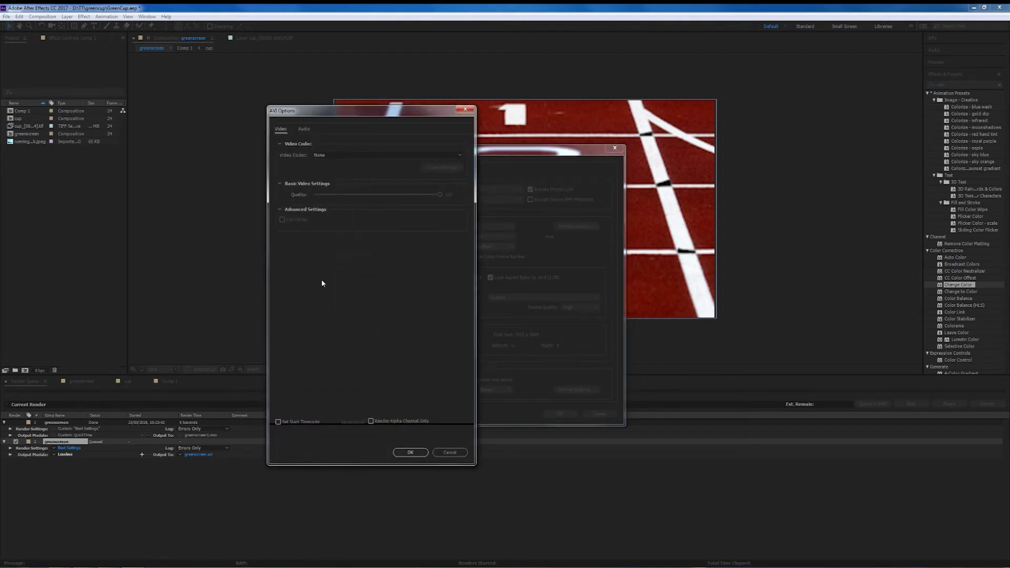
click(347, 157)
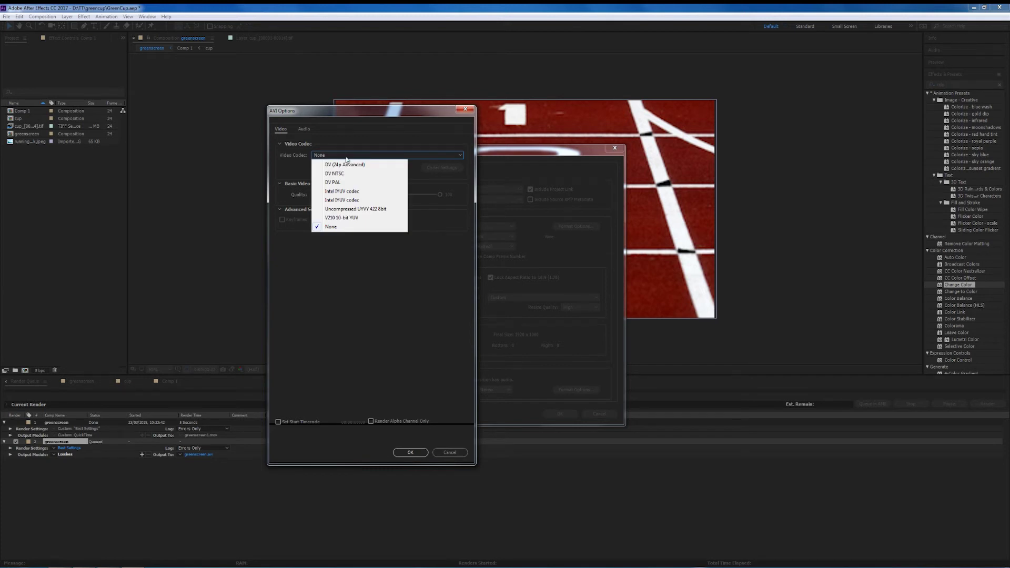
click(356, 132)
click(411, 453)
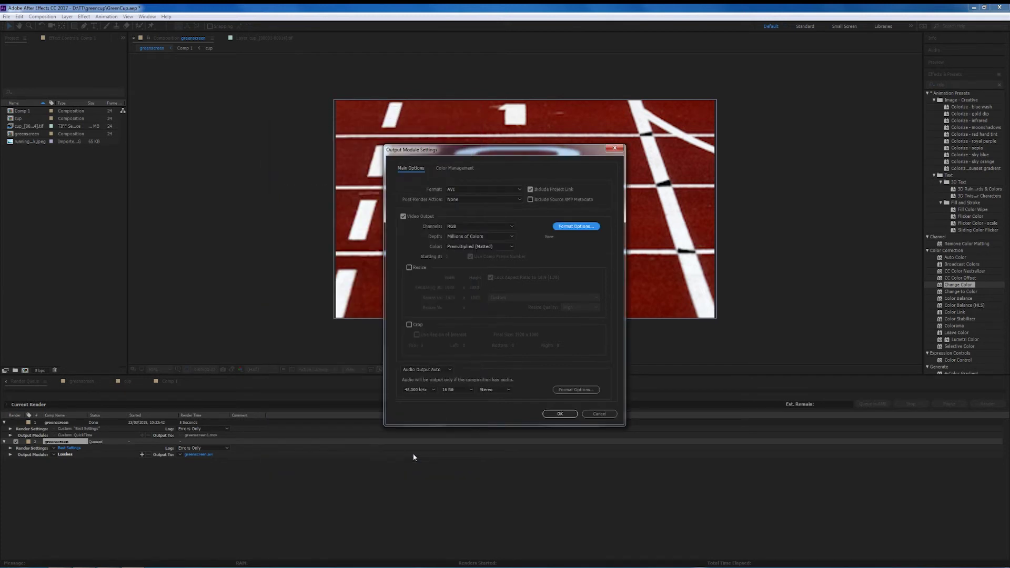
click(562, 414)
Step: Save the AVI output as greenscreen in the greencup folder and render the second queue item
click(199, 455)
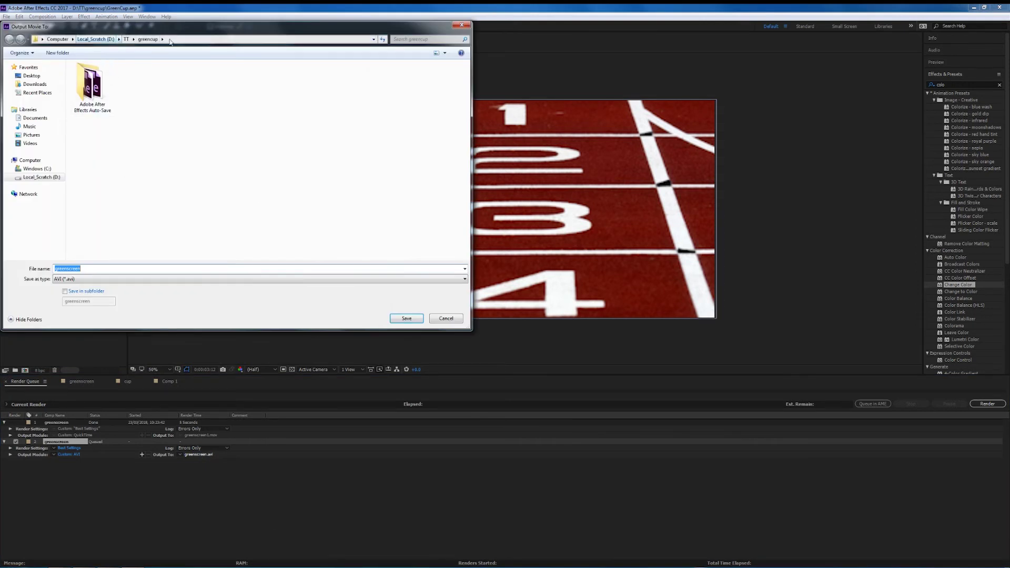
click(406, 319)
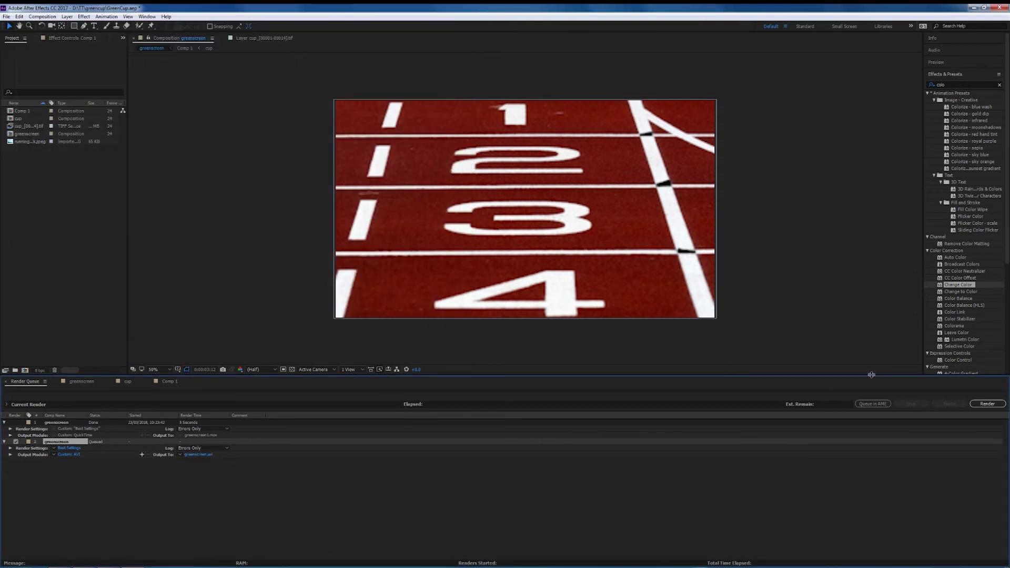
click(992, 402)
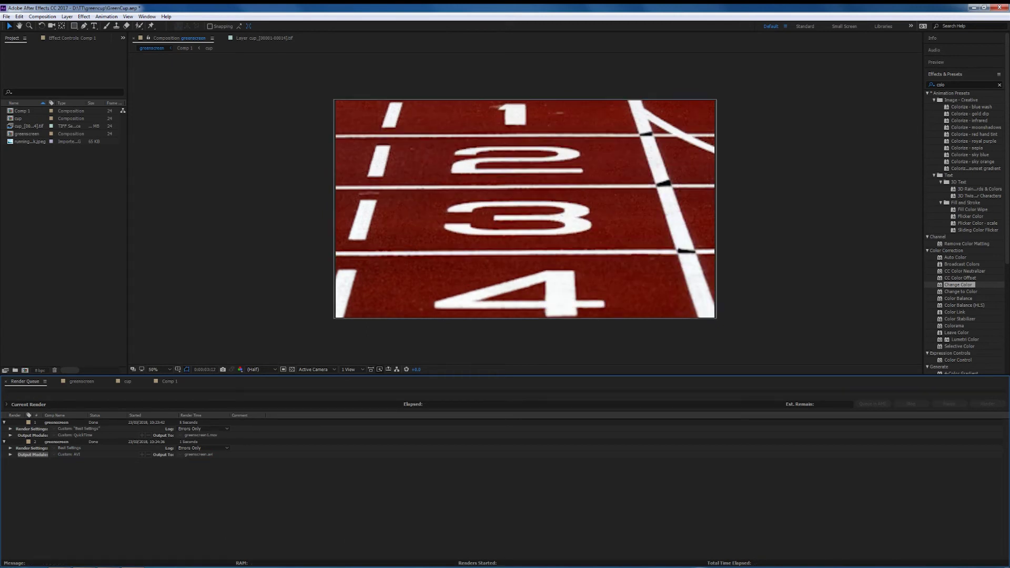
Step: Switch to the greencup folder in Windows Explorer and show its files in Details view
key(alt+Tab)
click(595, 273)
click(843, 118)
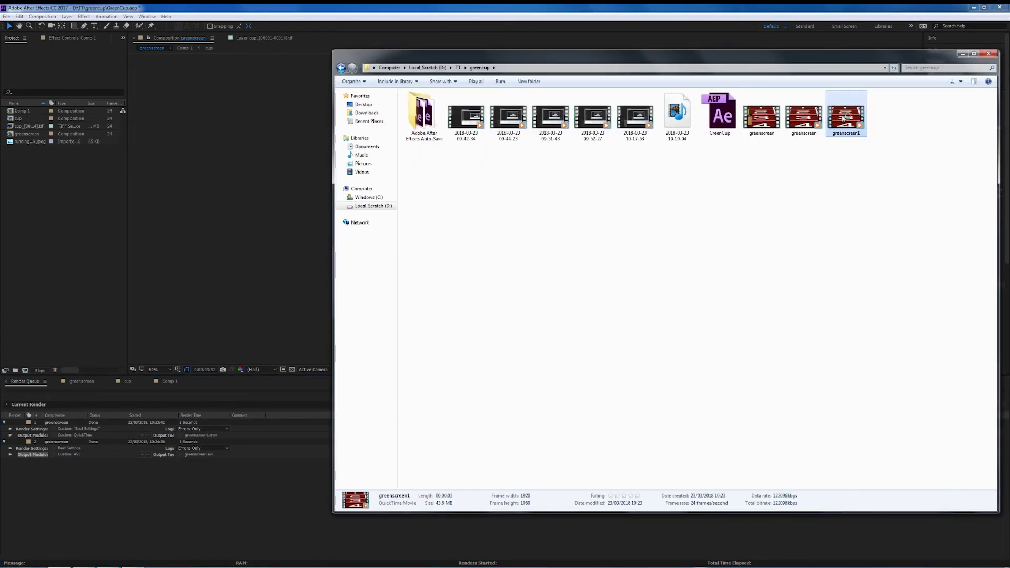
drag(826, 50, 710, 36)
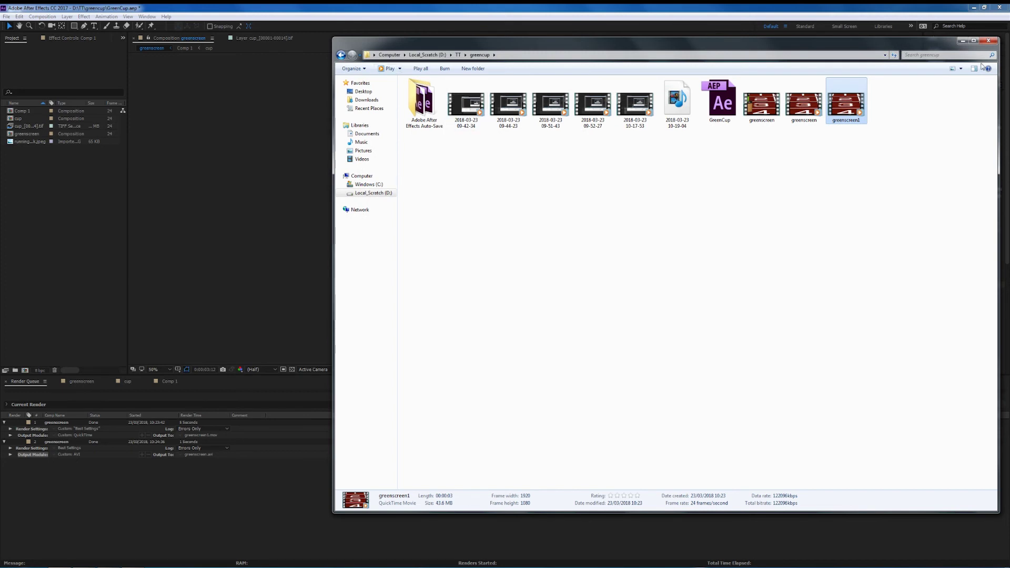
click(961, 68)
click(978, 121)
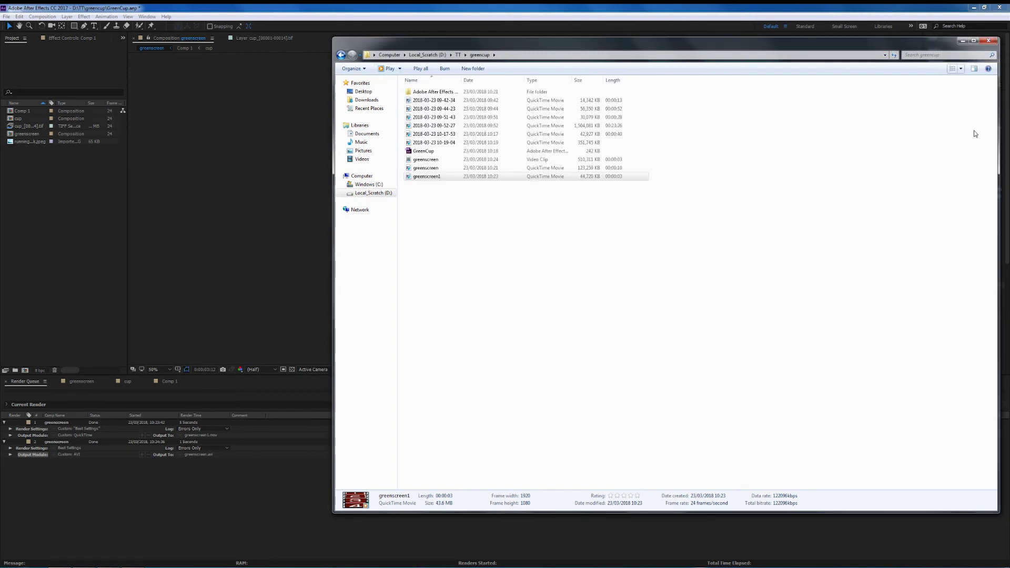
click(660, 377)
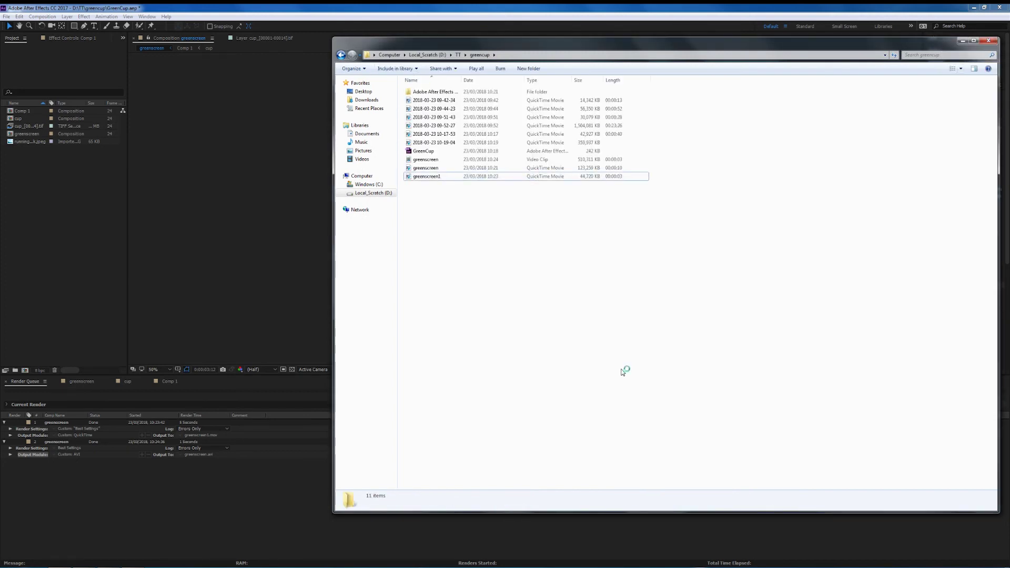
Step: Compare the file sizes of the greenscreen AVI video clip and the greenscreen1 QuickTime movie
click(456, 159)
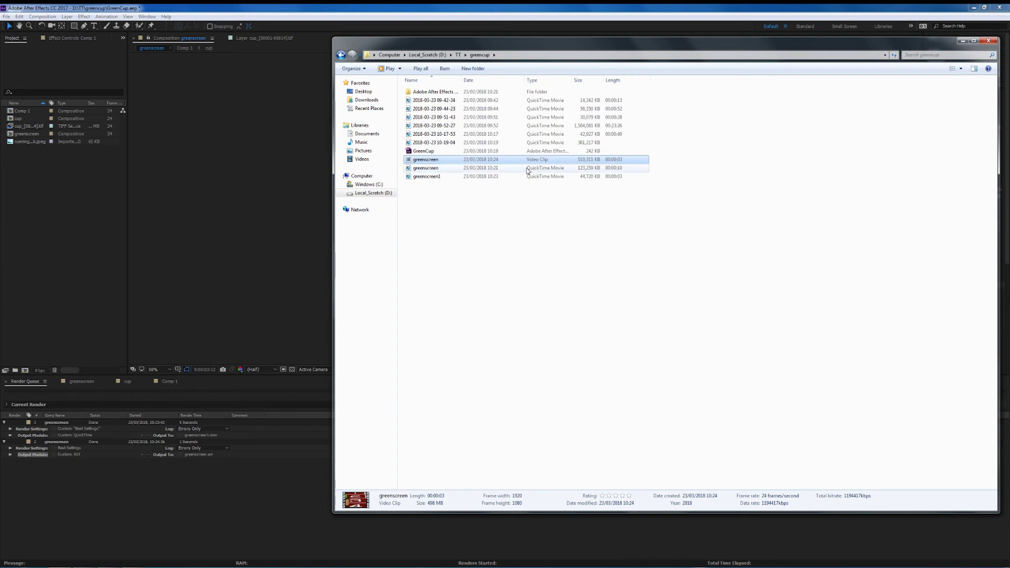
click(491, 177)
click(477, 161)
click(474, 177)
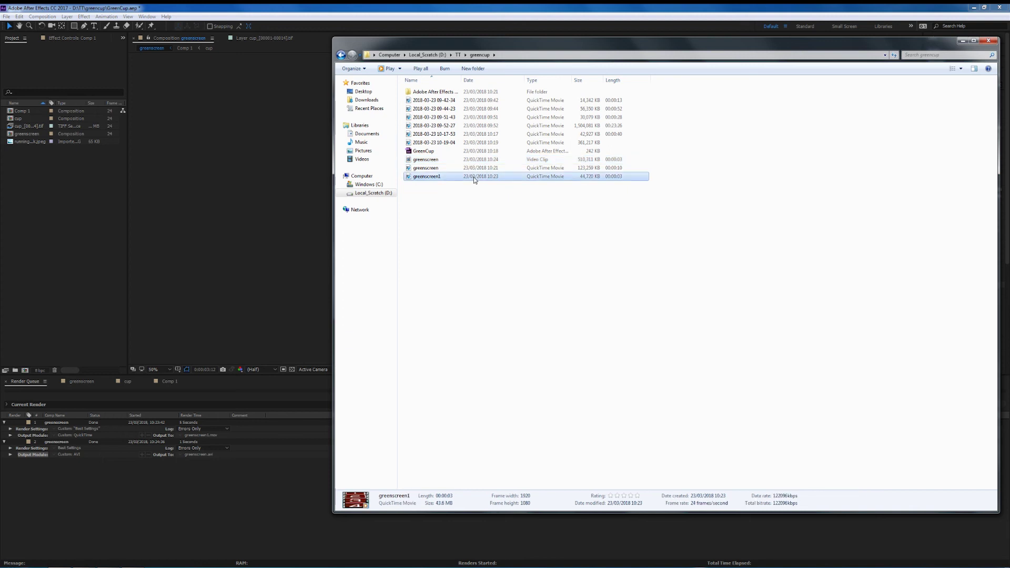